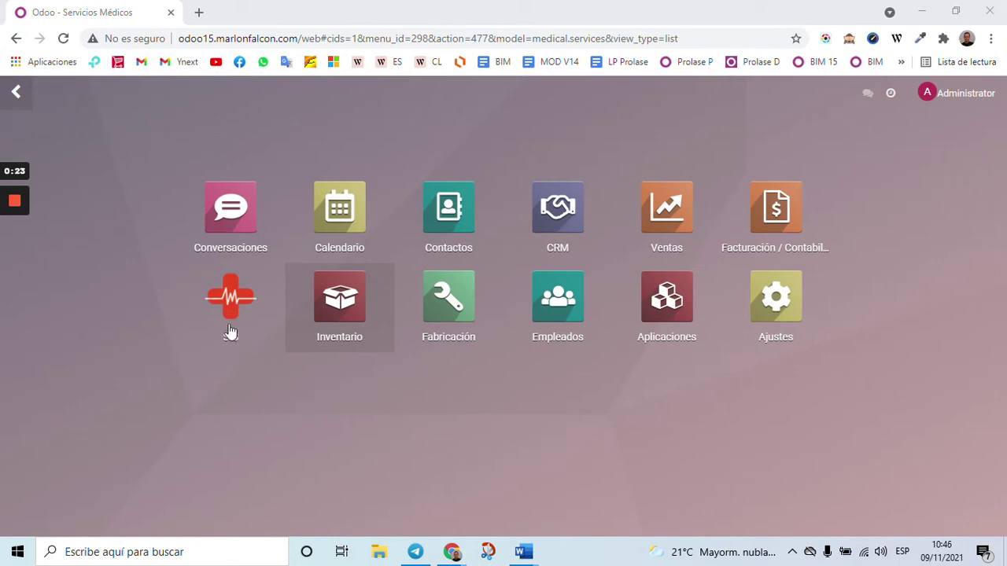
Open the SIS module and review the options offered under SIS, Servicios, Configuración and Configuración Local
click(322, 429)
click(249, 314)
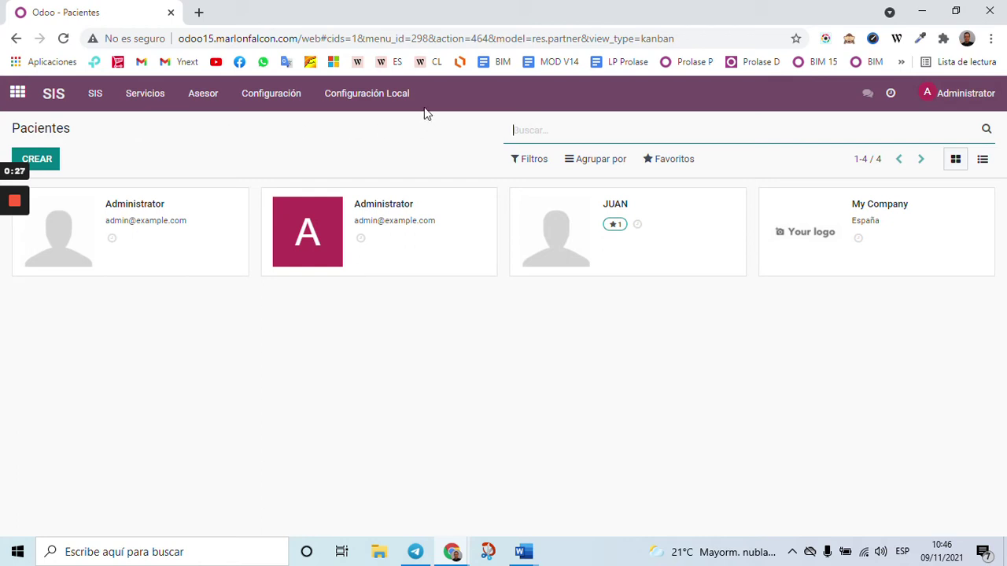
click(96, 95)
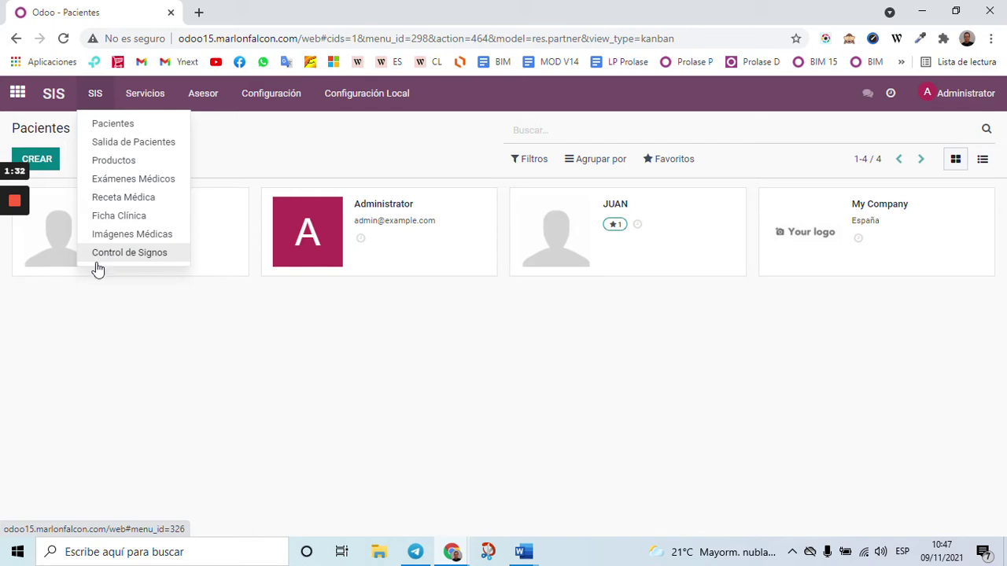
mouse_move(132, 92)
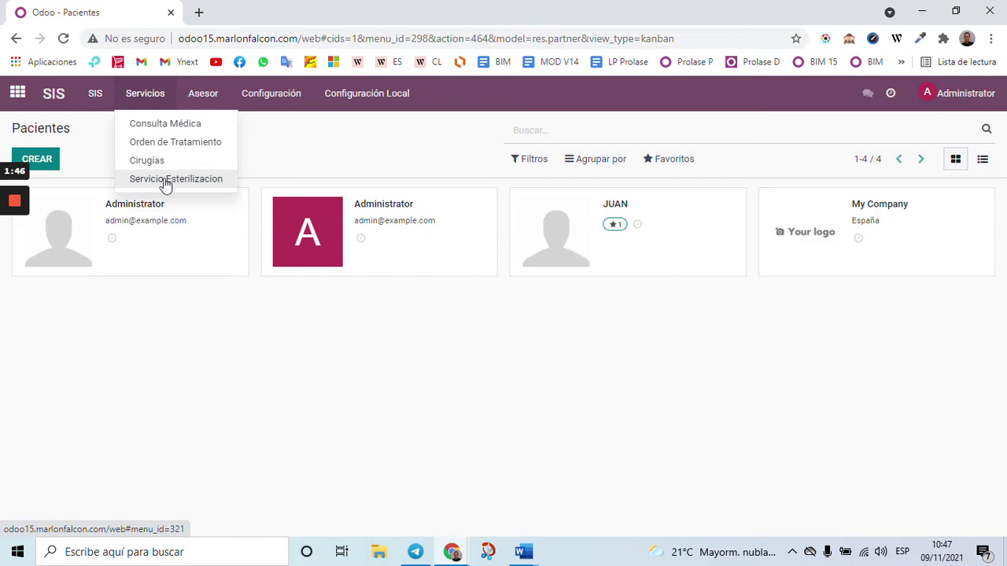
mouse_move(206, 97)
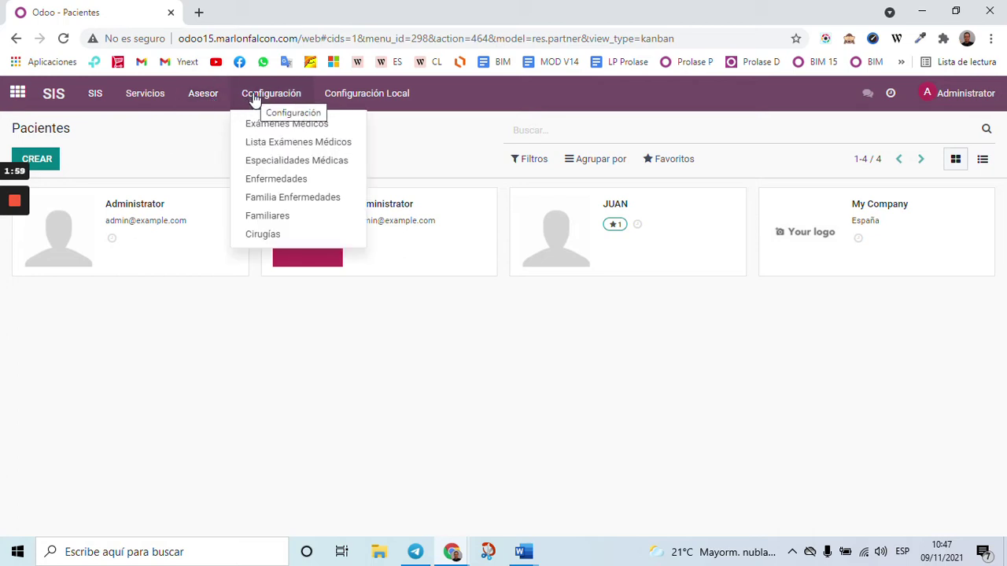
mouse_move(368, 99)
mouse_move(289, 104)
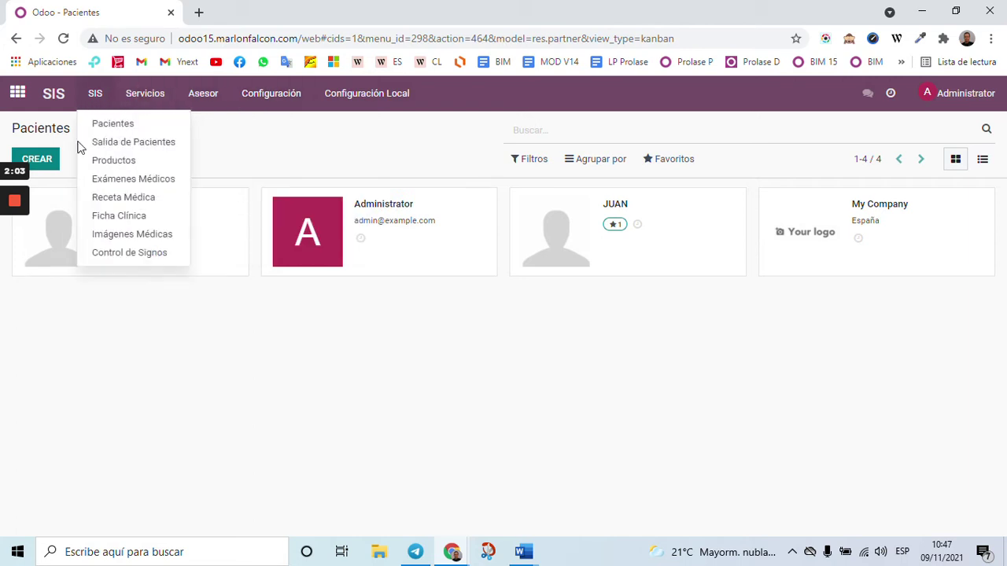
mouse_move(175, 96)
mouse_move(240, 113)
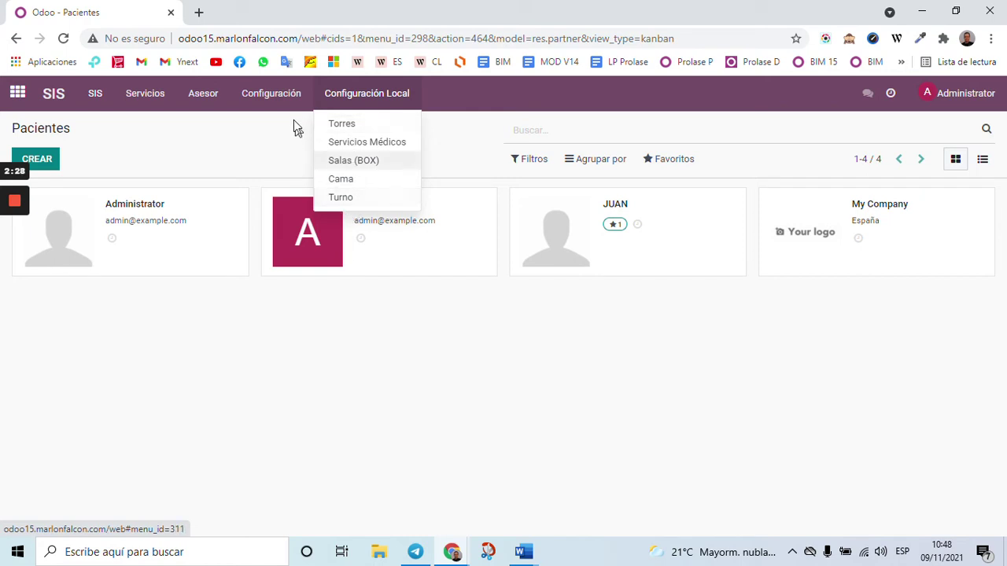
click(270, 94)
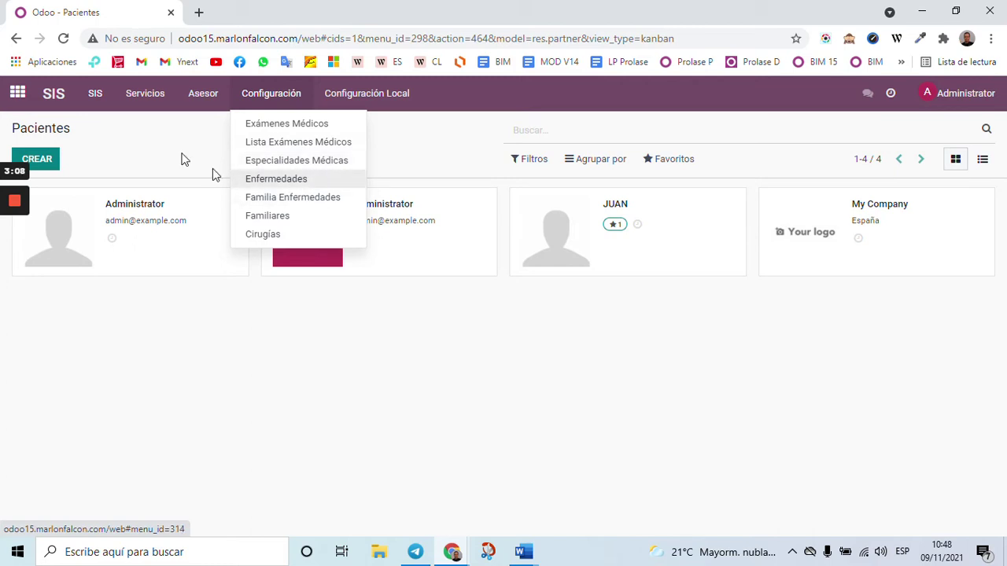
mouse_move(96, 96)
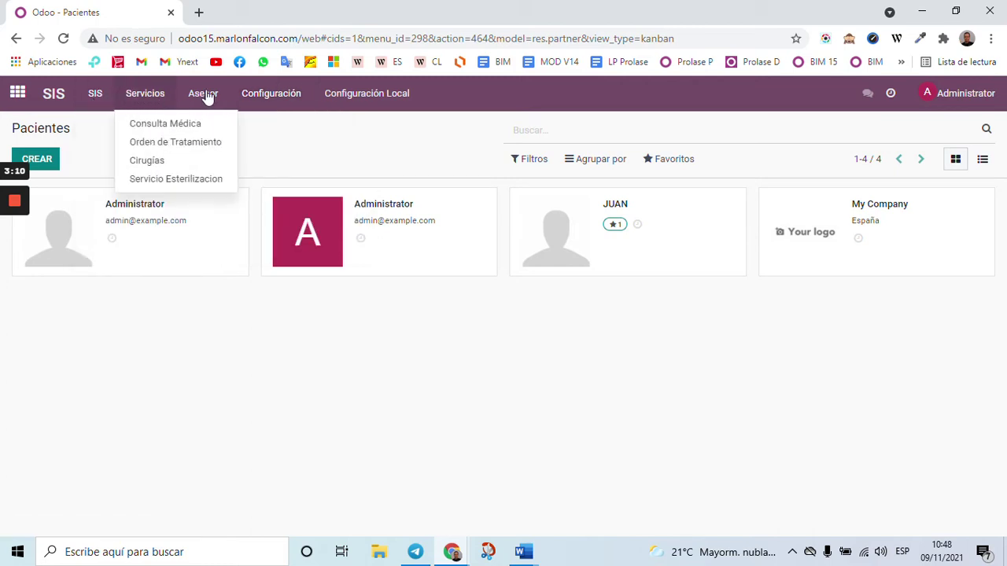
mouse_move(260, 95)
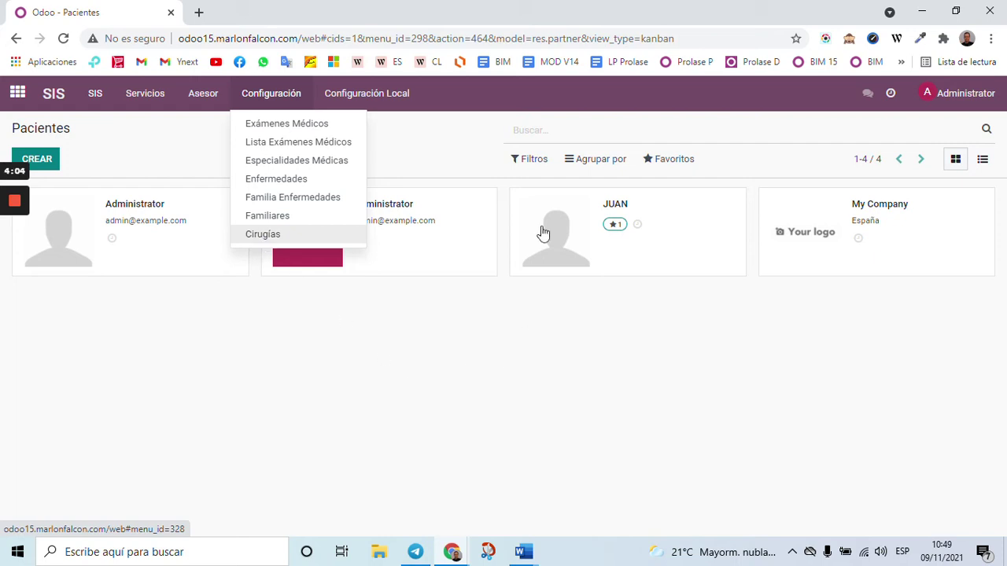
key(Up)
key(Up)
key(Up)
key(Up)
key(Down)
key(Down)
key(Down)
key(Down)
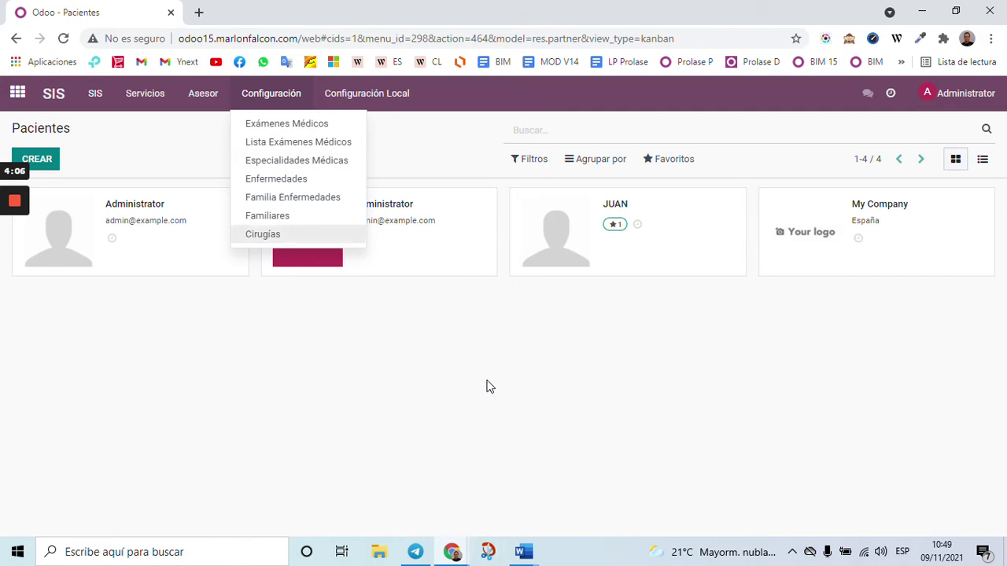
key(Escape)
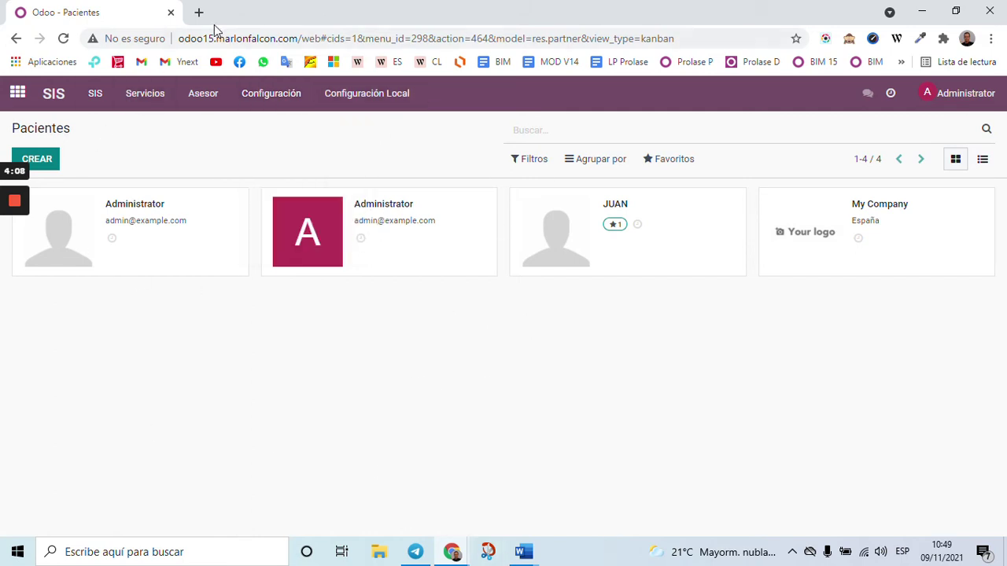
Open the patient record with one opportunity, examine its linked record types, including the additional ones, and return to Pacientes
click(94, 100)
click(114, 128)
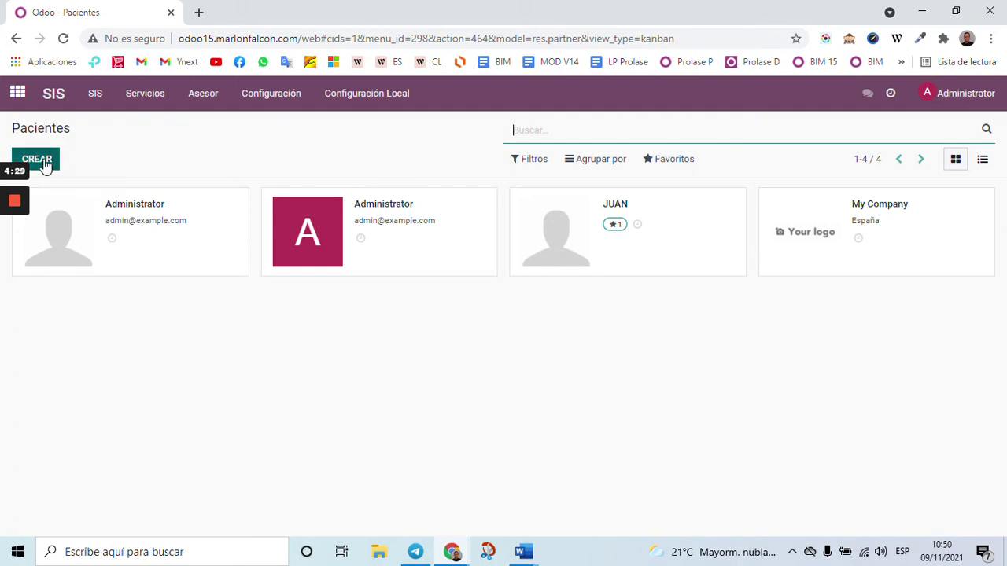
click(692, 244)
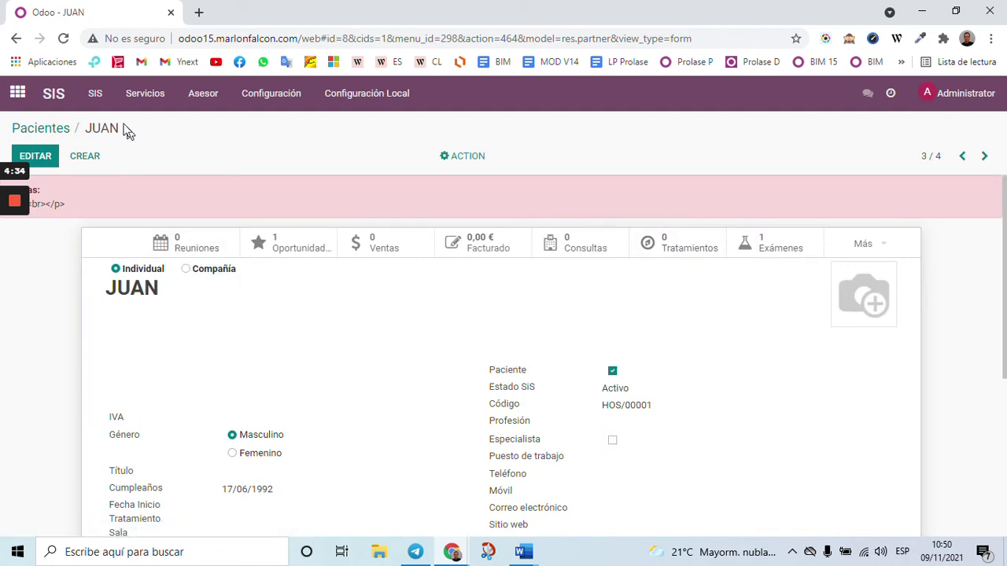
click(96, 95)
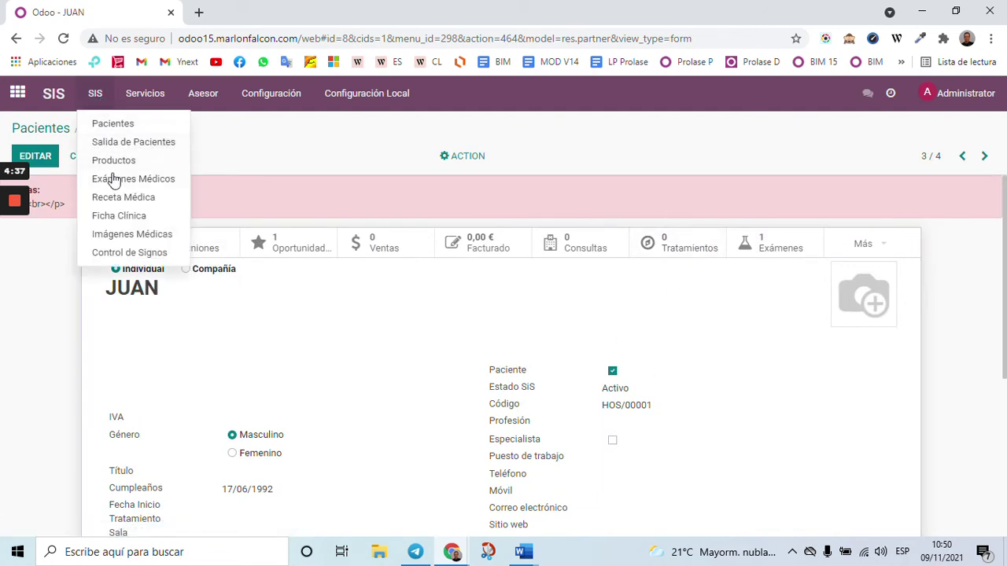
click(299, 357)
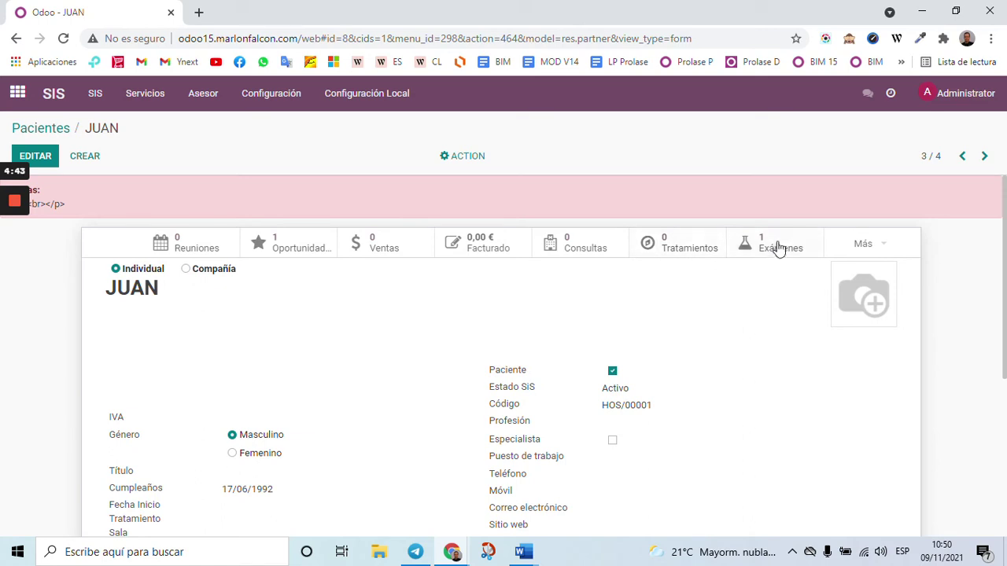
click(873, 253)
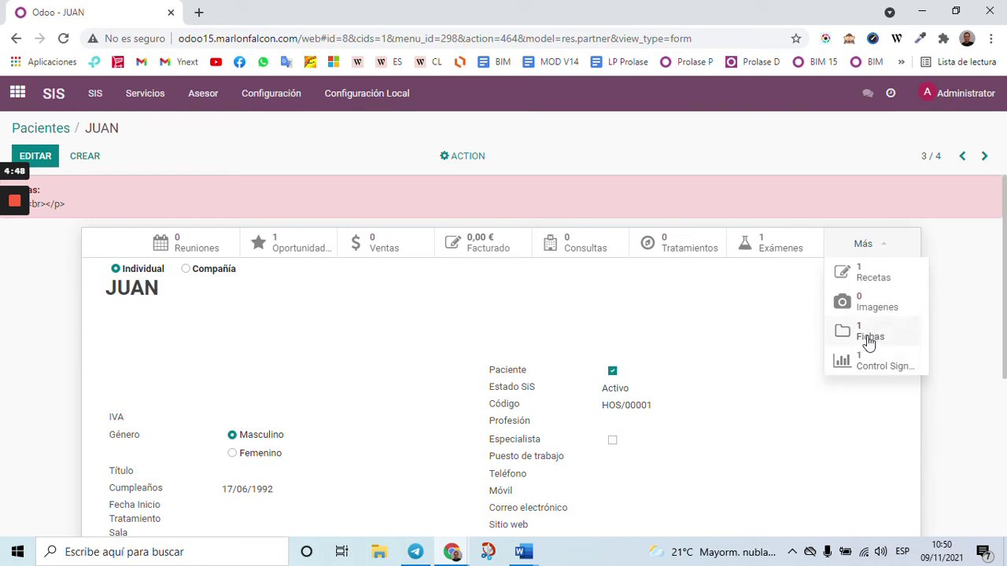
click(663, 321)
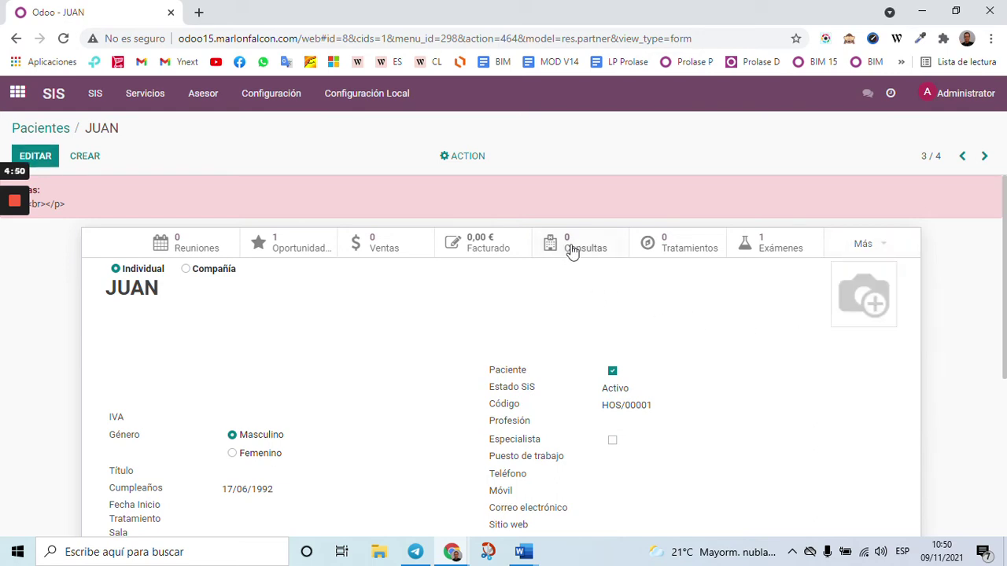
click(47, 129)
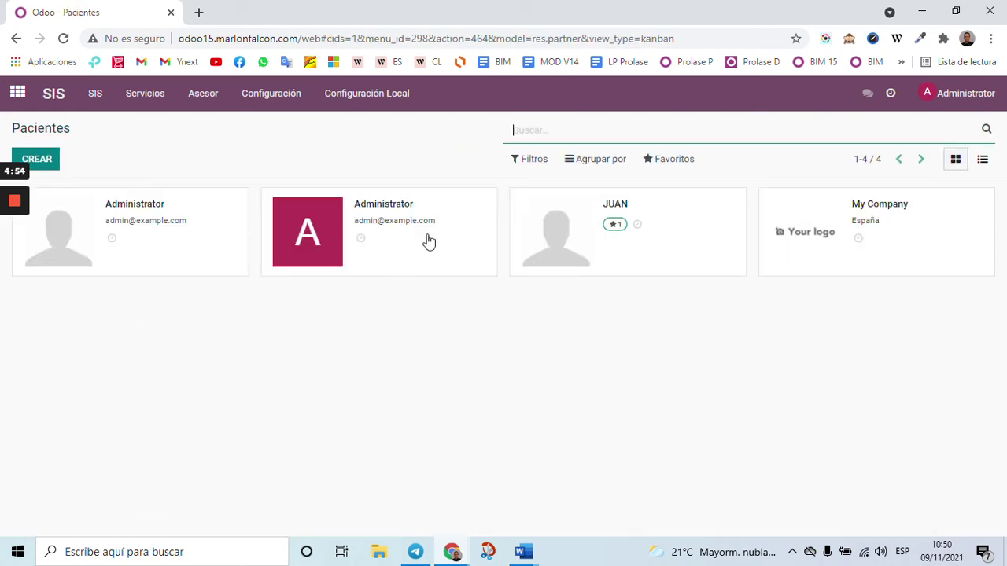
View the general Exámenes Médicos list and return to Pacientes
click(97, 99)
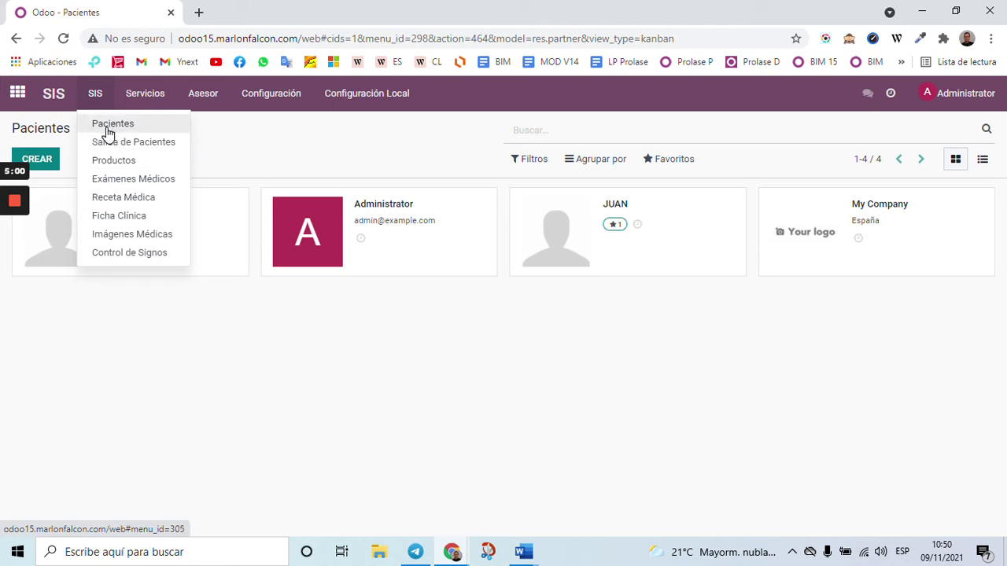
click(117, 180)
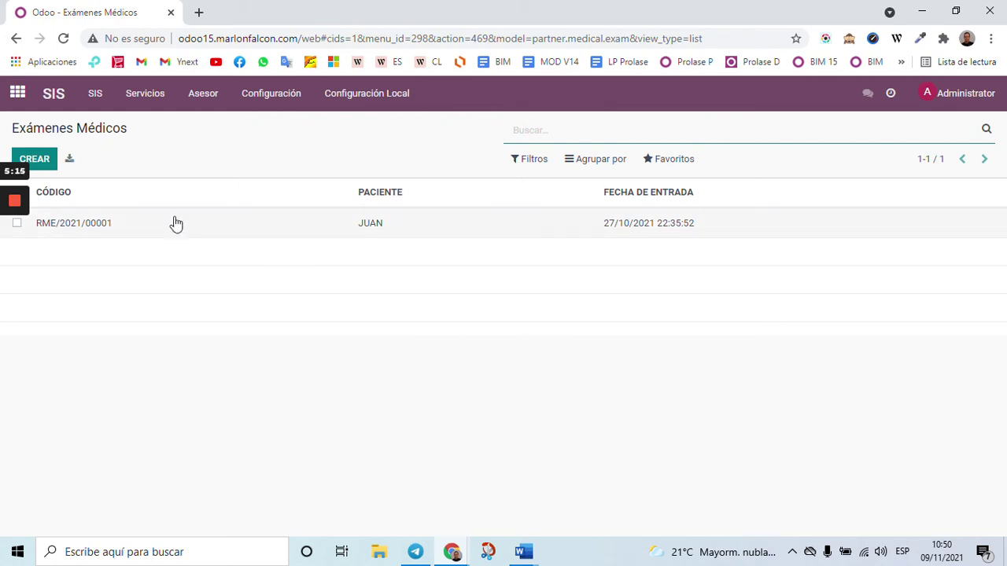
click(98, 101)
click(106, 123)
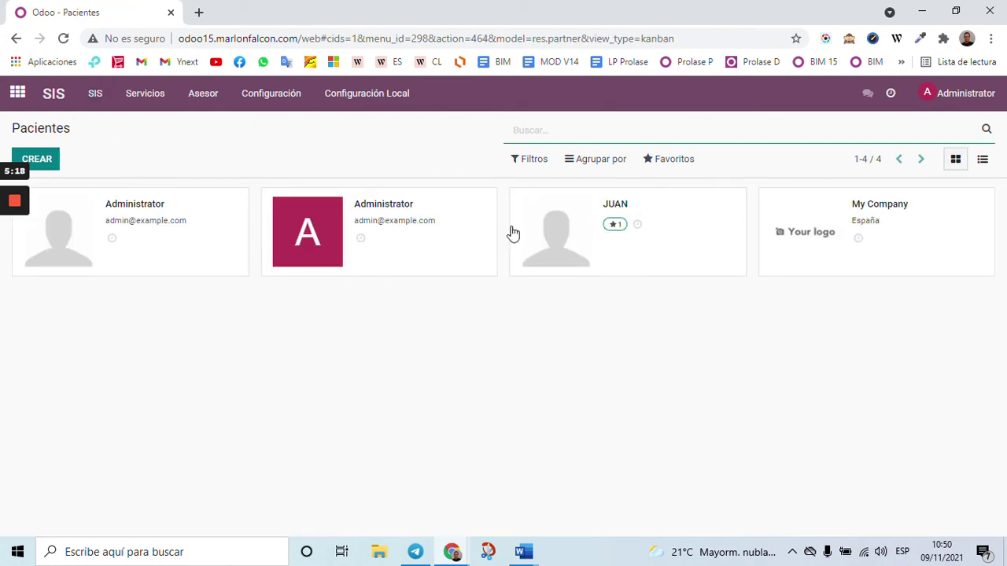
View the exams linked to the patient with one opportunity, and go back to the patient list
click(695, 244)
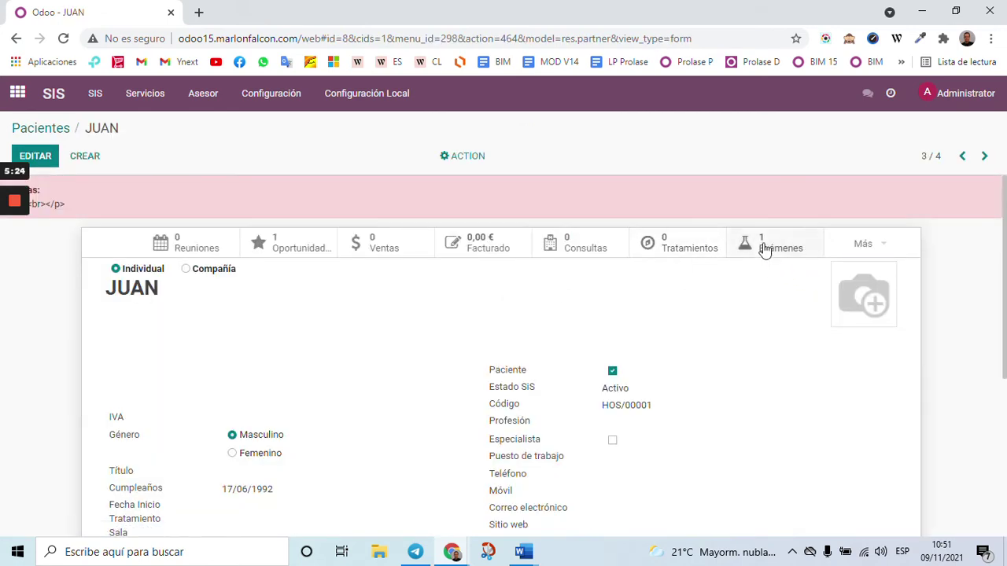
click(764, 245)
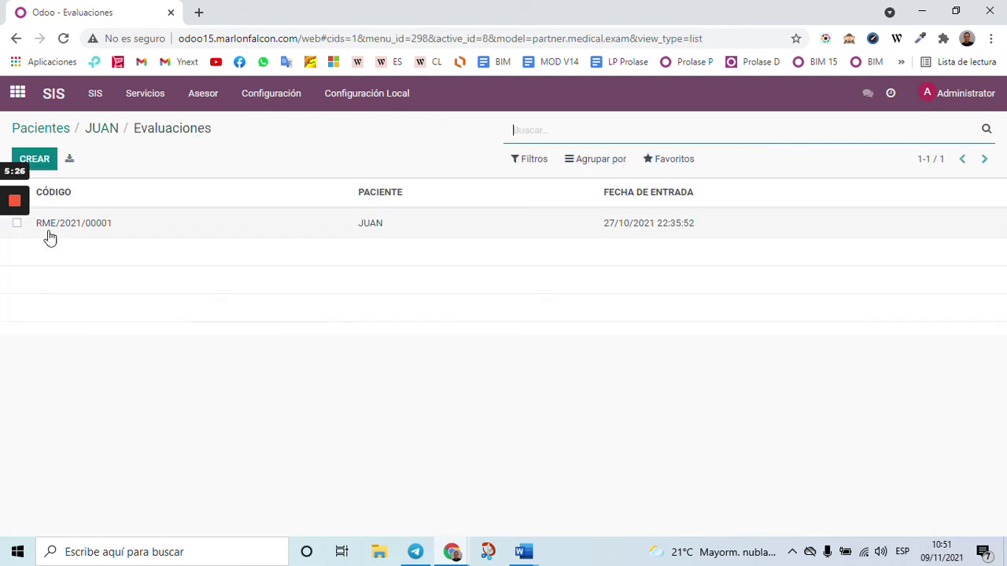
click(110, 137)
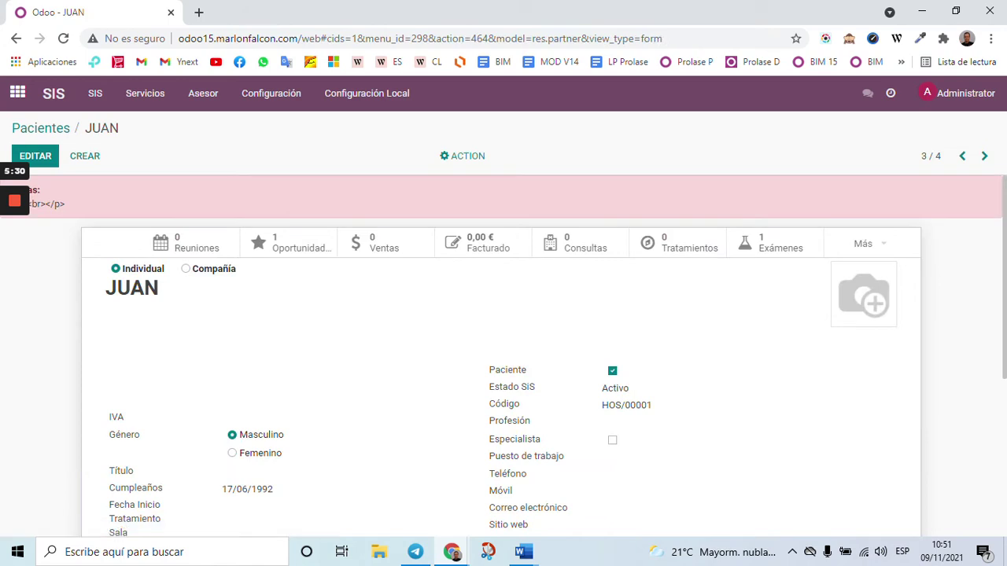
click(43, 129)
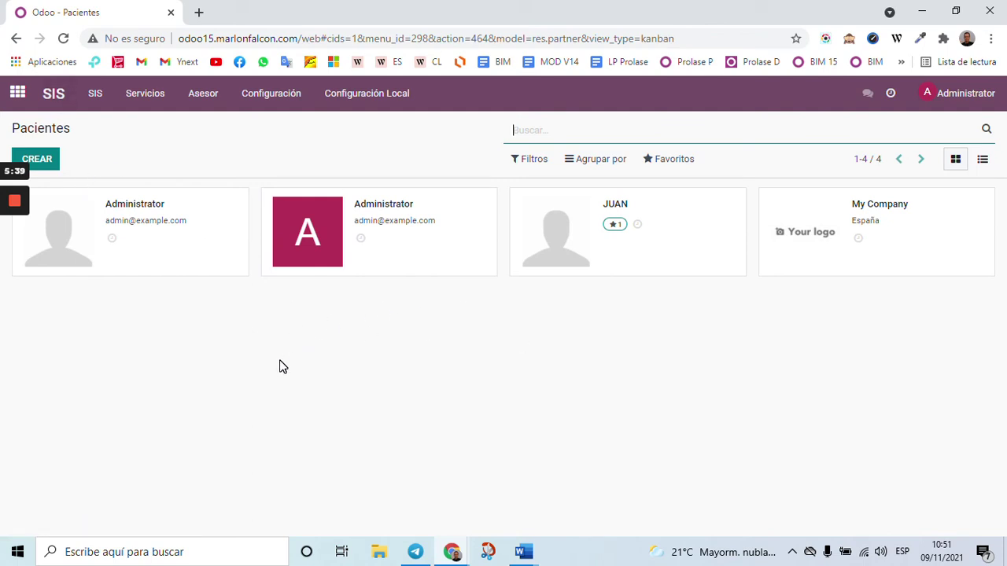
Switch from the SIS module to the Calendario app
click(17, 93)
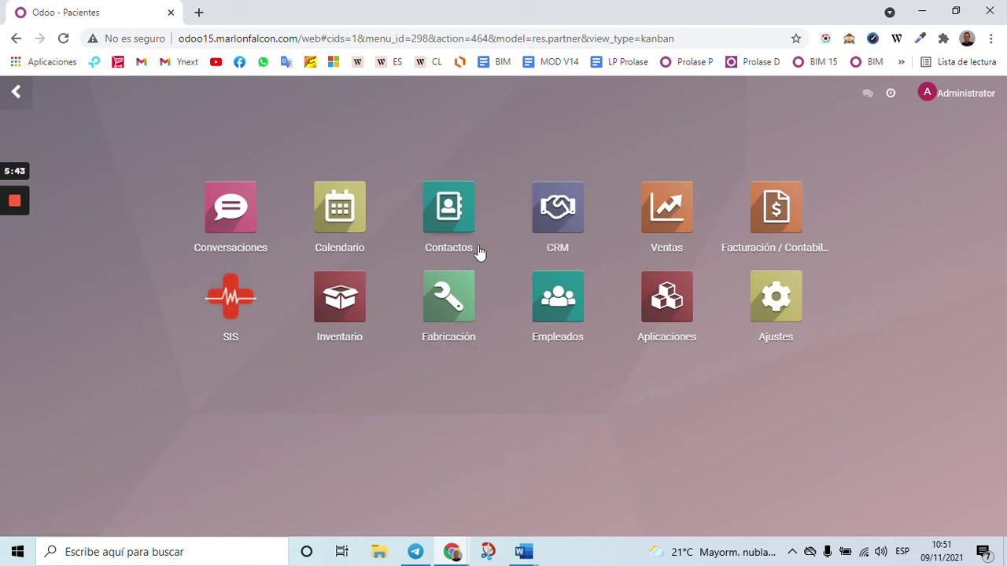
click(350, 213)
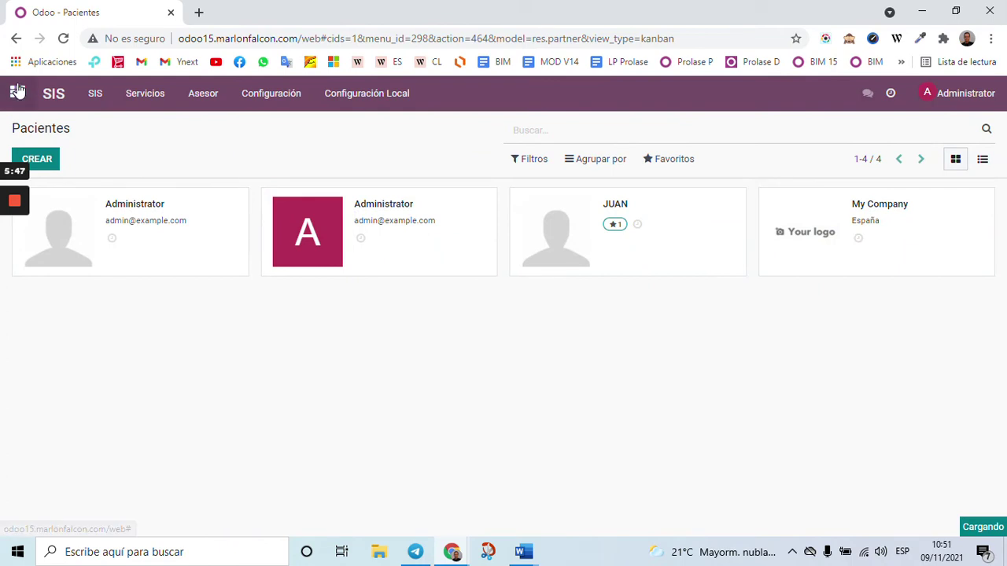
click(17, 93)
click(350, 210)
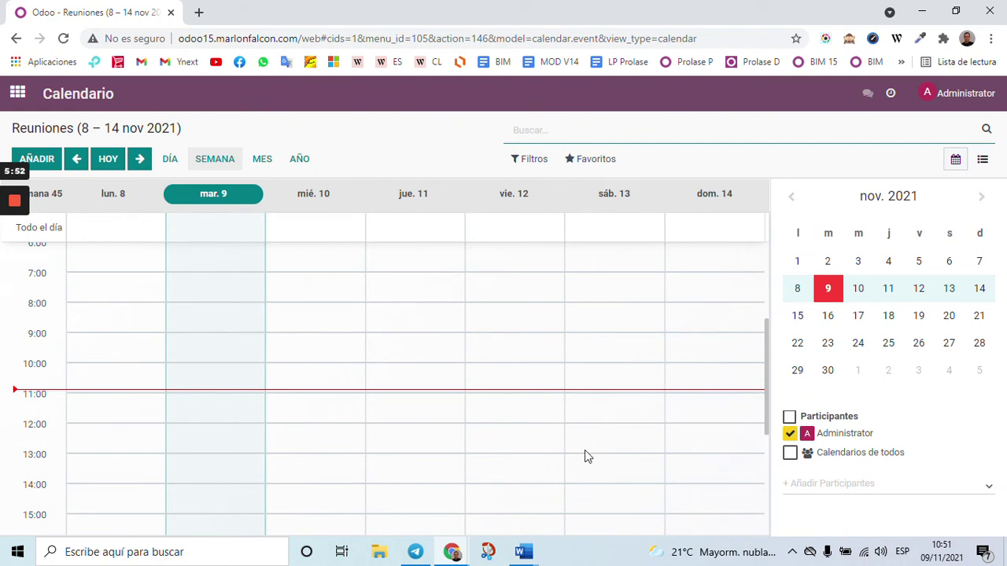
Start a new event with the subject "consulta" on Friday 12/11/2021 from 10:00 to 10:30
click(520, 380)
key(Down)
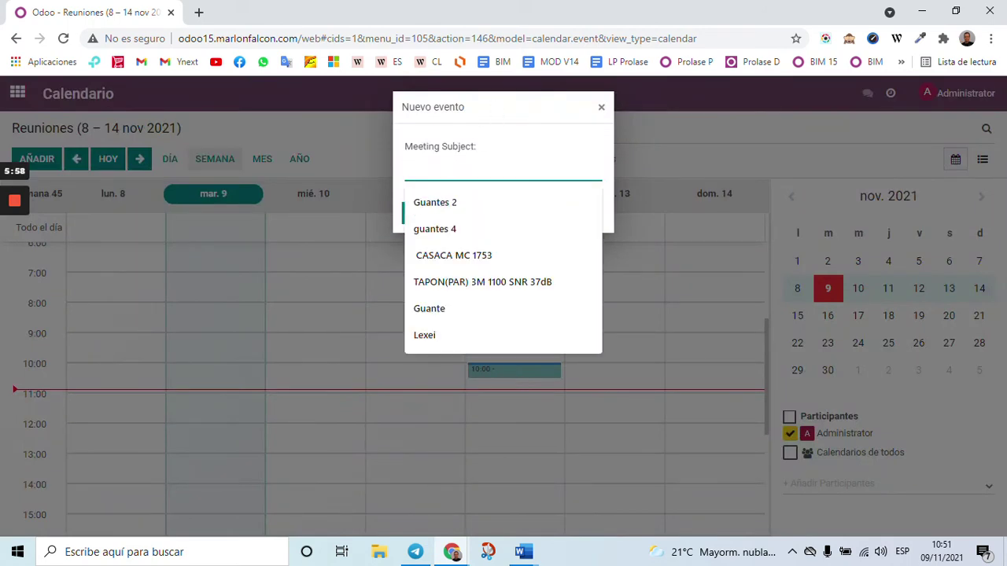
text(consulta)
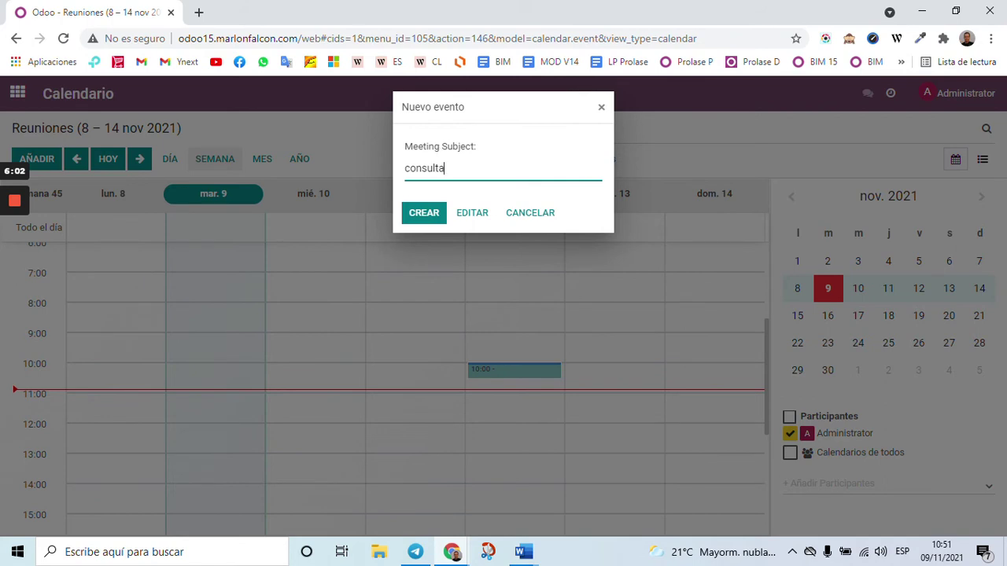
click(430, 221)
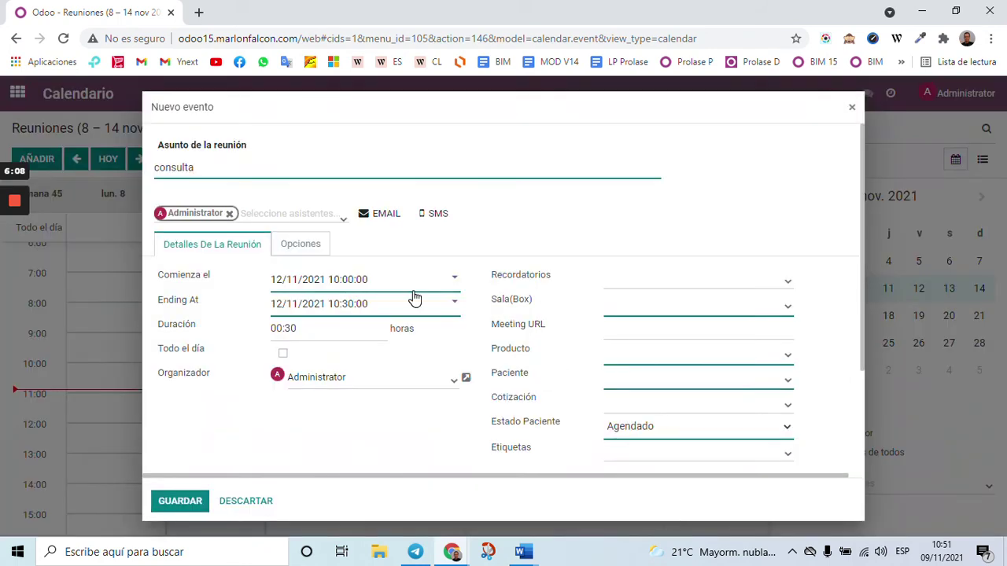
Check the choices offered for Sala(Box) and Paciente in the new event form
click(642, 310)
click(641, 310)
click(639, 382)
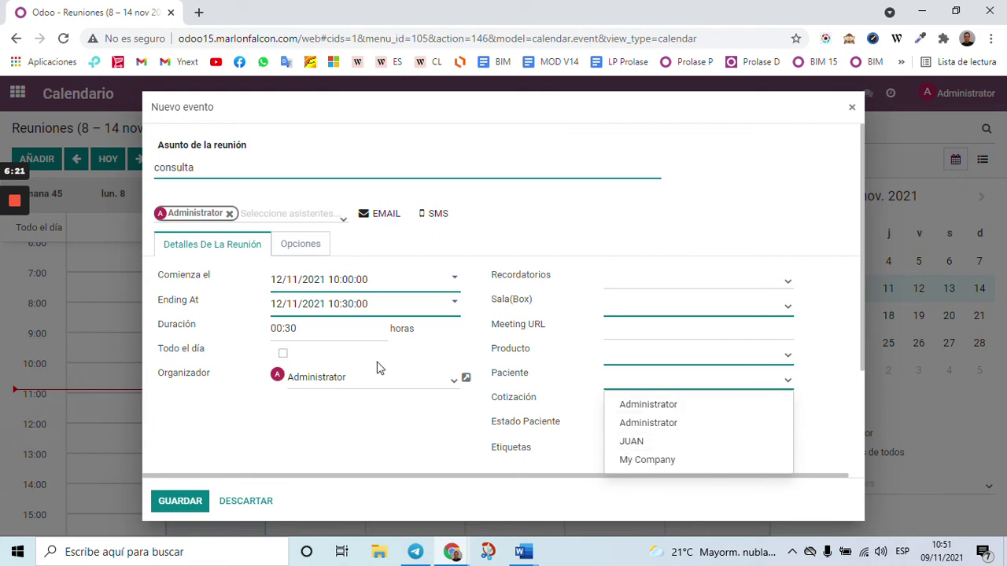
click(373, 456)
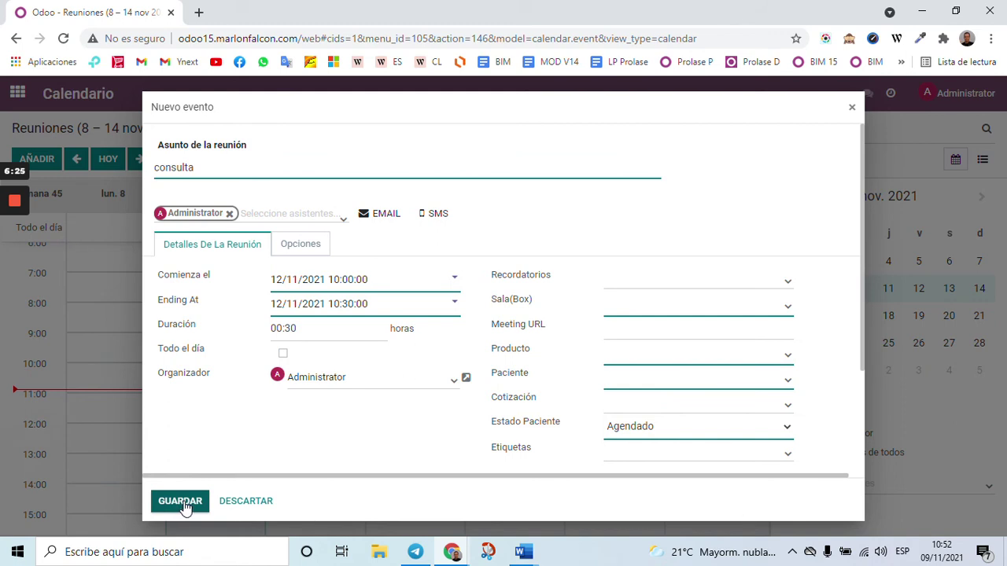
Assign the existing HOS patient to the event and set Sala(Box) to [A] Sala A
click(649, 387)
click(649, 442)
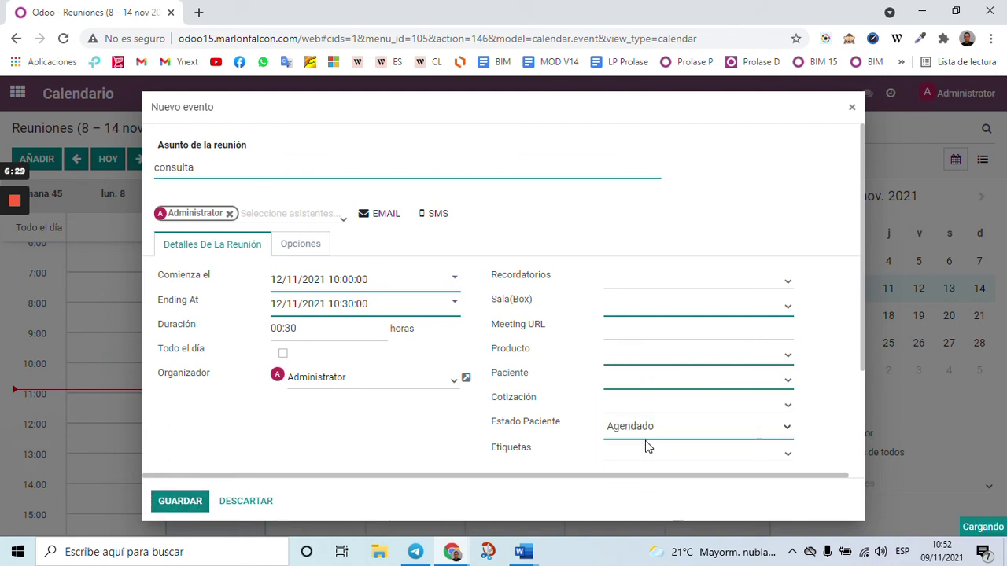
click(640, 309)
click(656, 335)
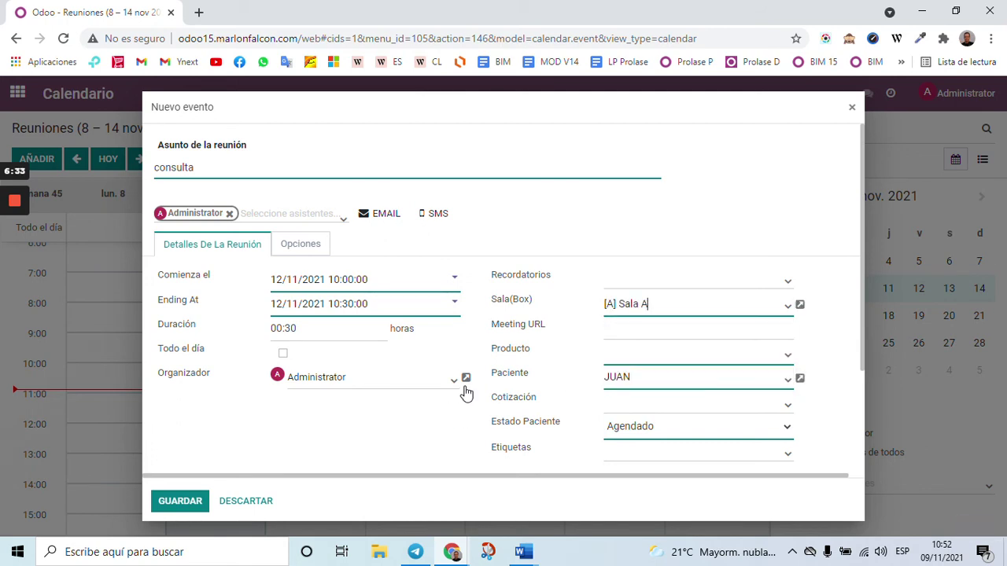
Try to save the consulta event, then discard the new event form
click(180, 502)
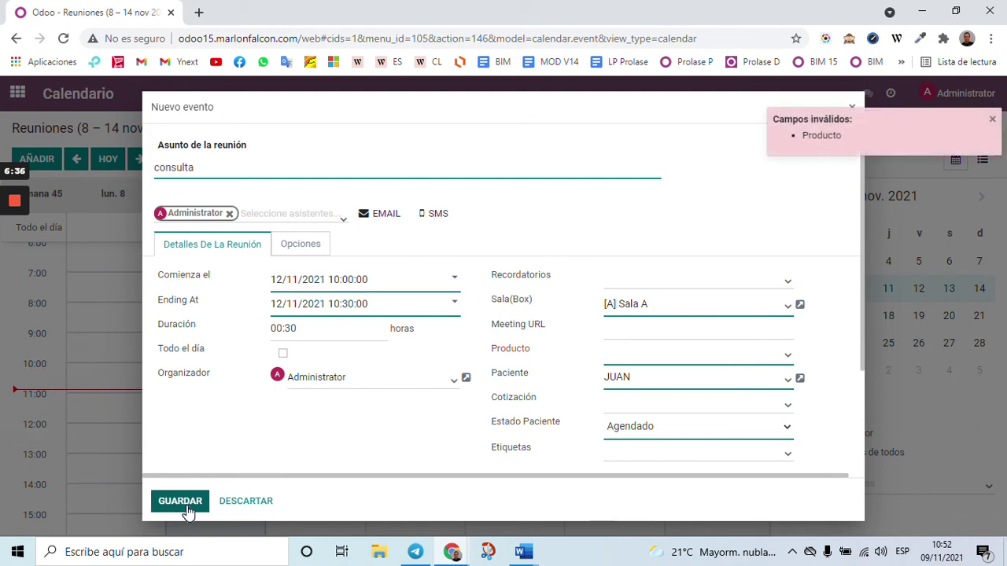
click(733, 361)
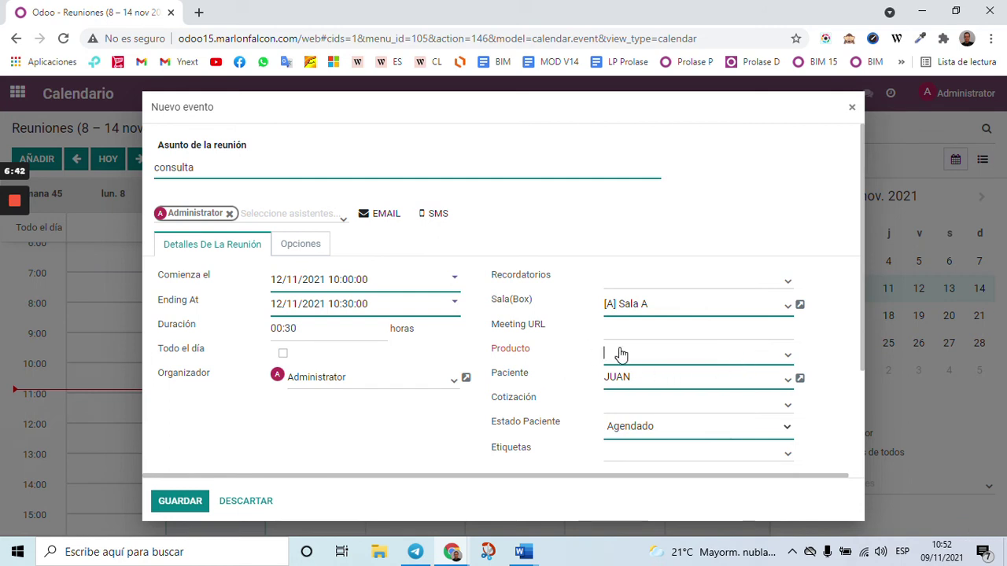
click(249, 510)
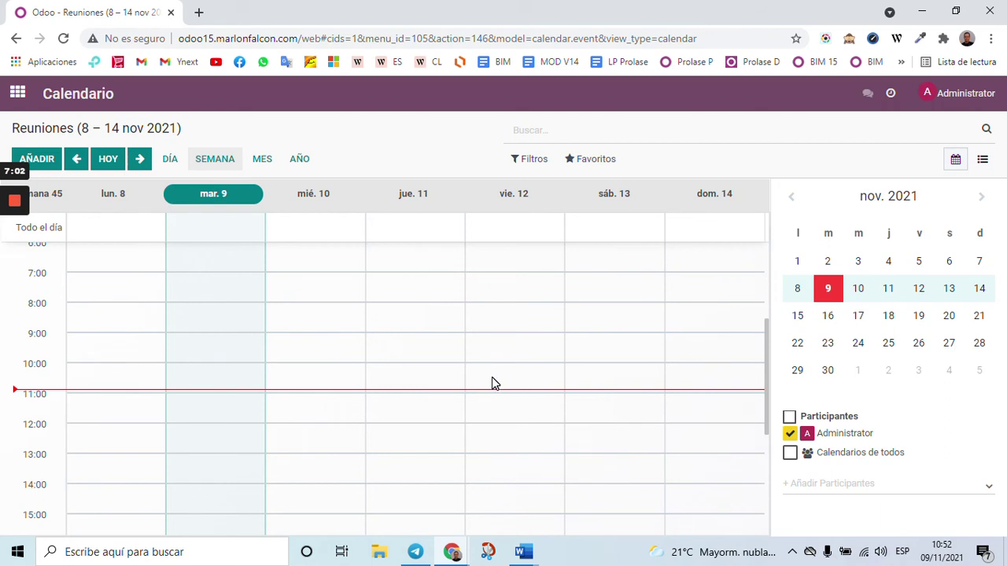
Switch from Calendario to the Contactos app and look over a blank new contact form, then discard it
click(17, 93)
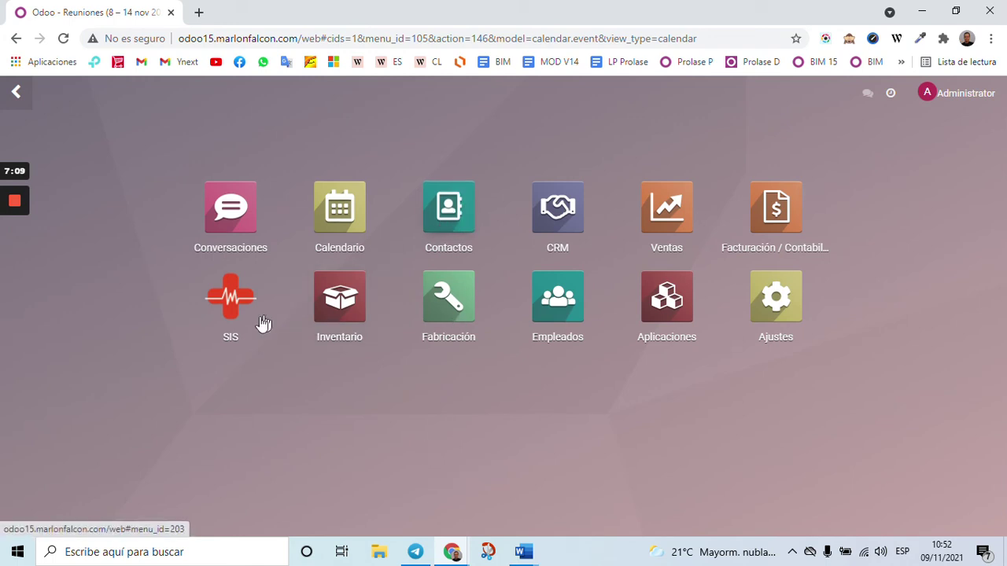
click(459, 219)
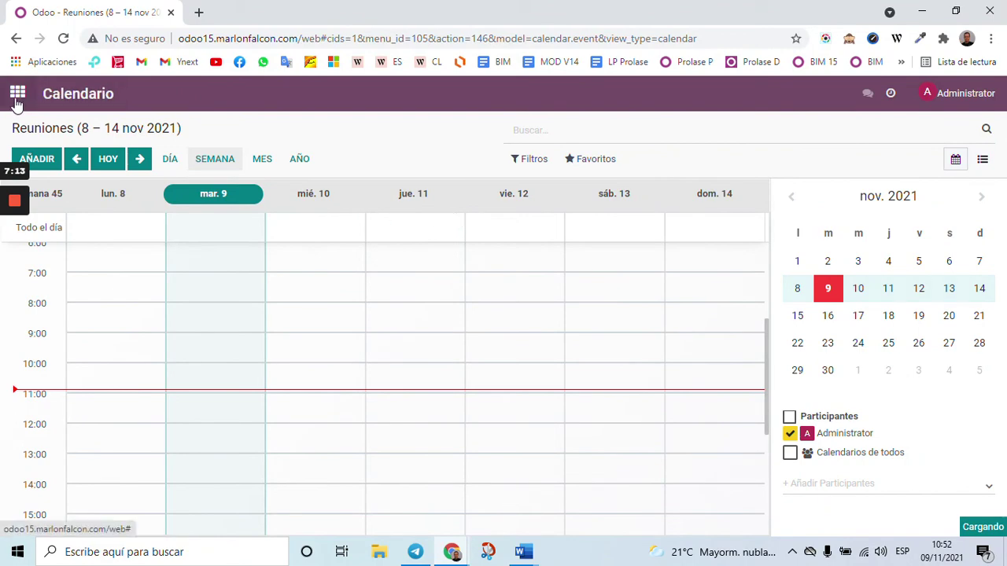
click(18, 93)
click(453, 230)
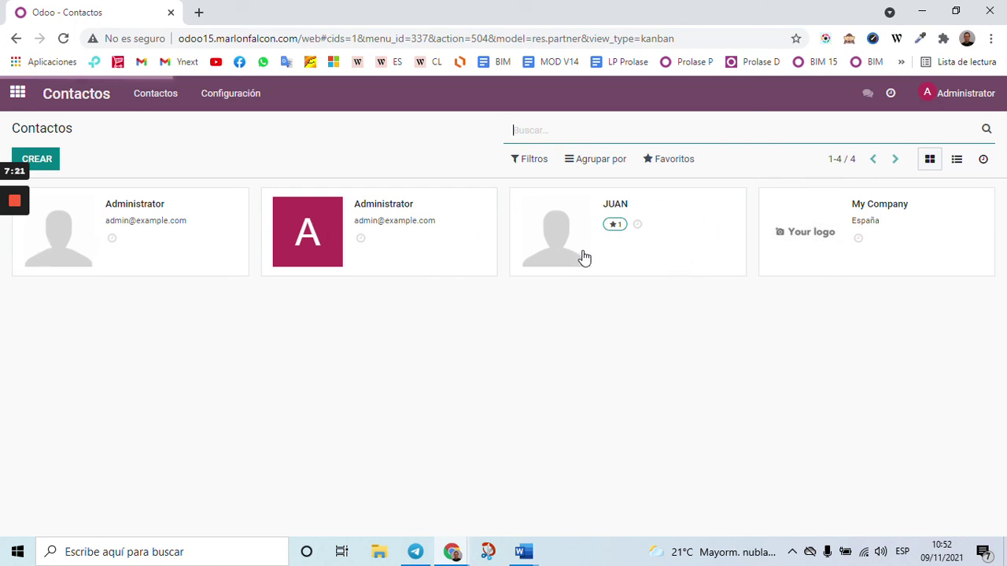
click(42, 165)
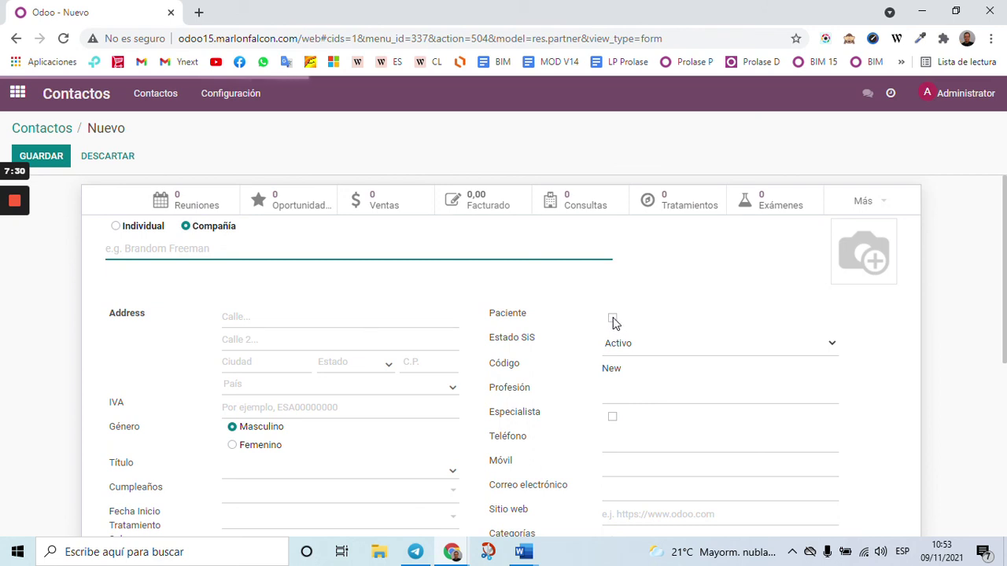
click(126, 157)
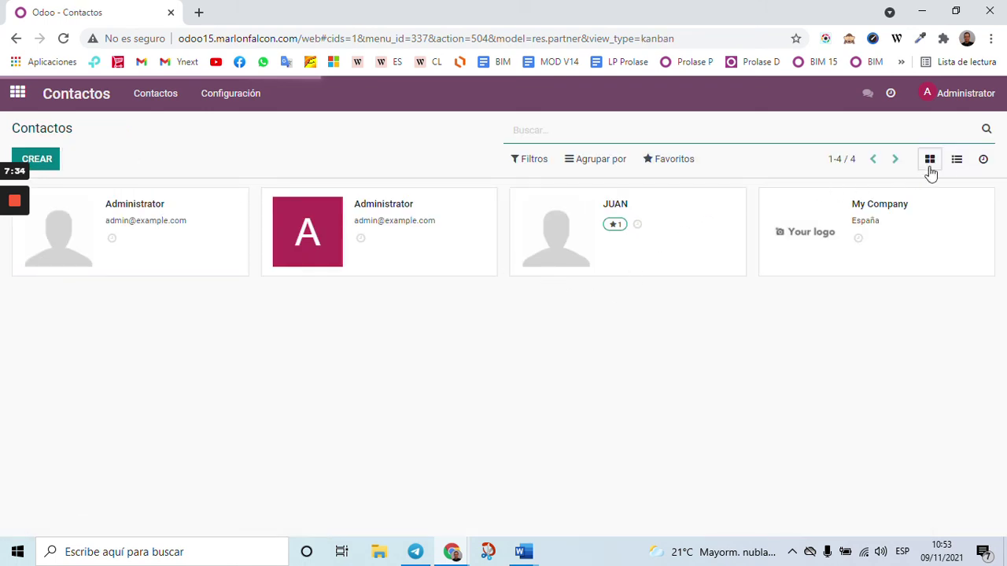
Show the contacts as a list and apply a custom filter with the condition Paciente es verdadero
click(956, 162)
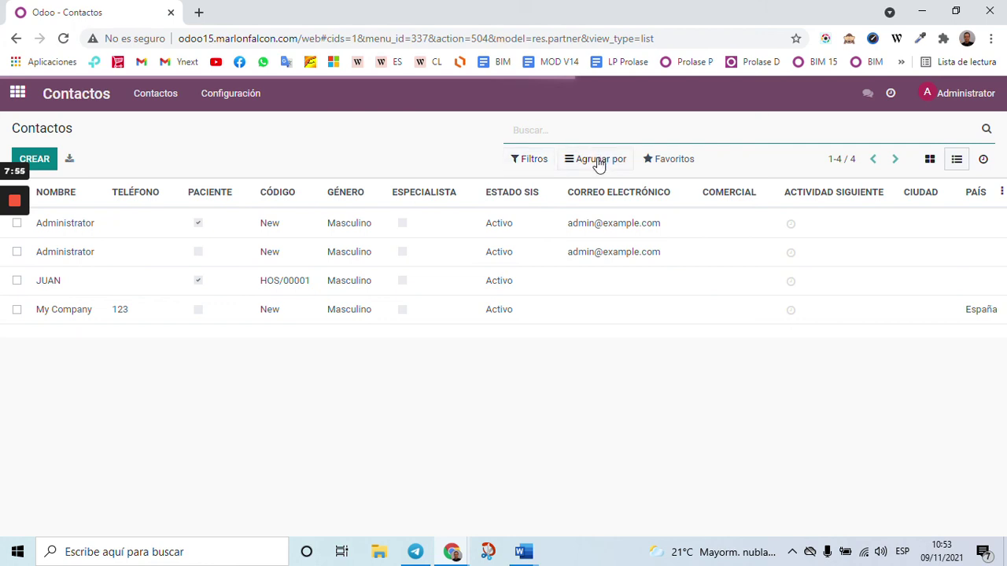
click(538, 171)
click(536, 166)
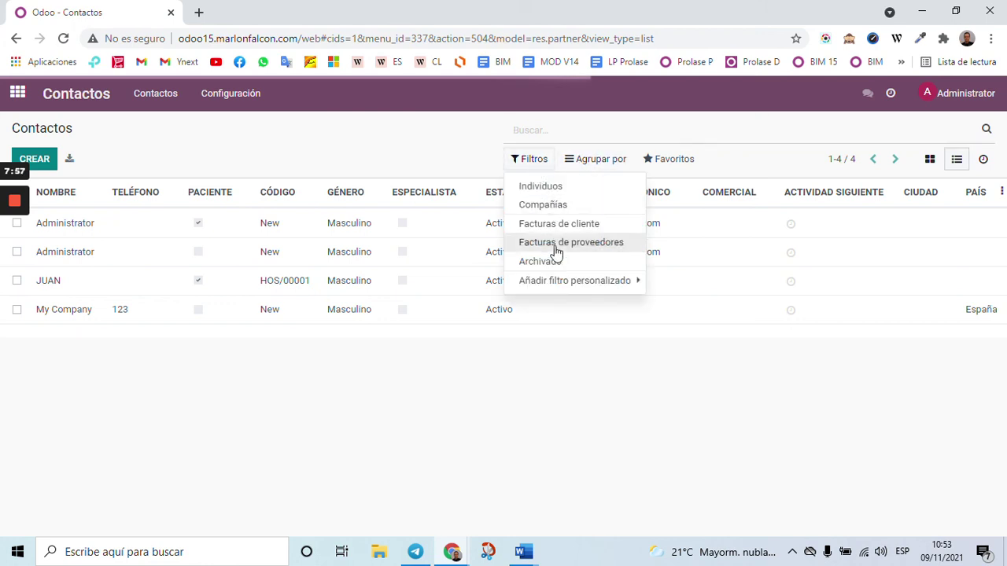
click(555, 283)
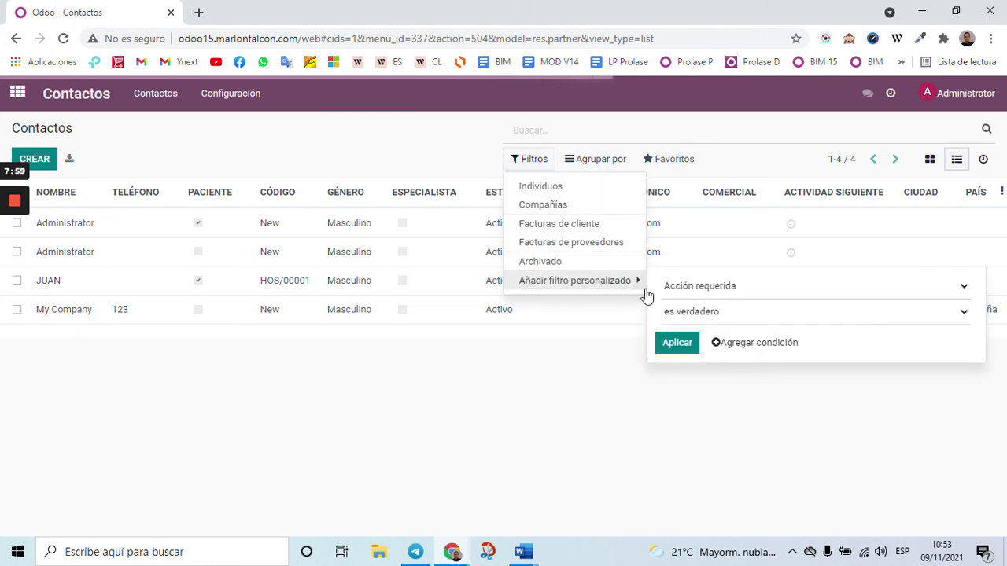
click(836, 295)
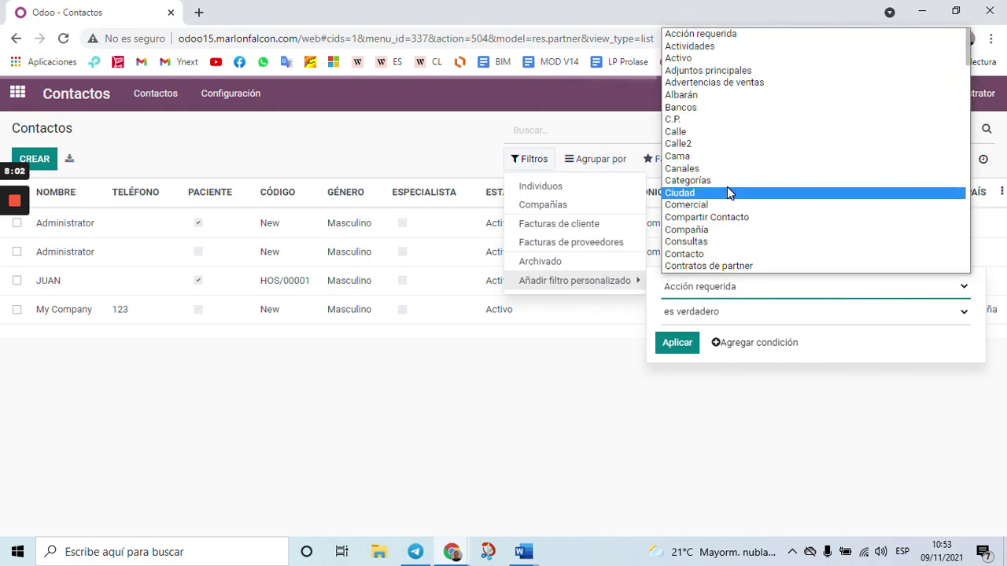
scroll(730, 197, down, 10)
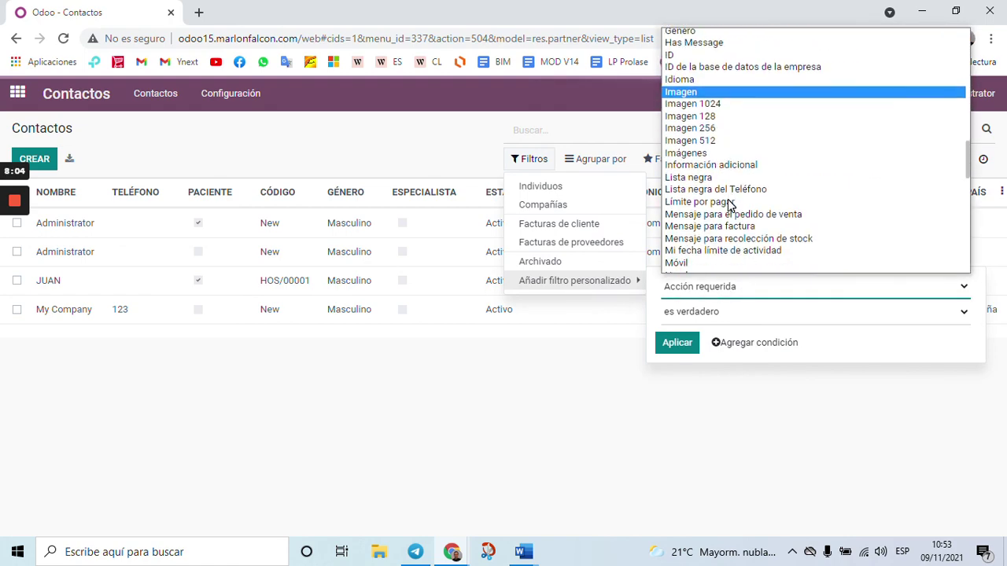
scroll(730, 204, down, 6)
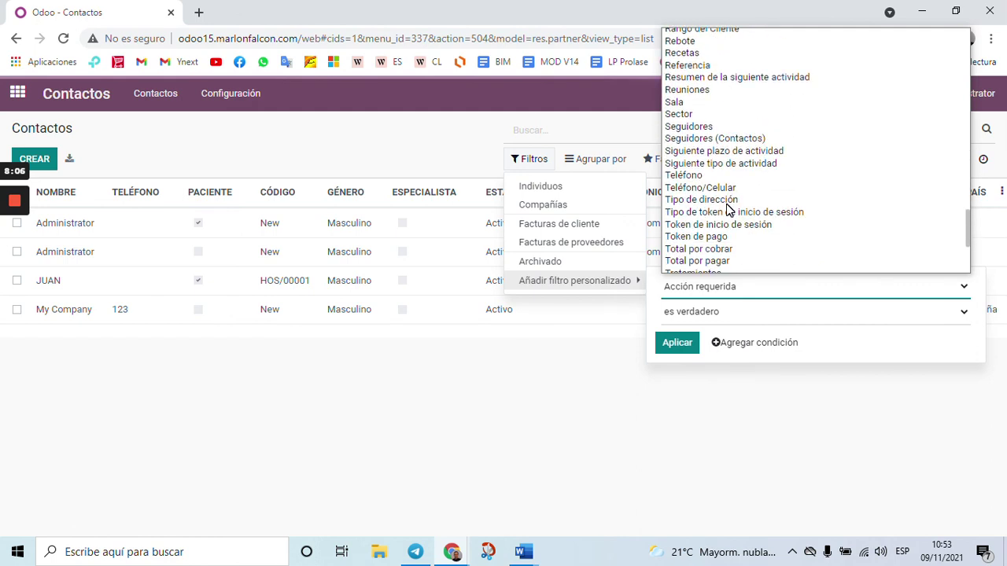
scroll(730, 209, up, 2)
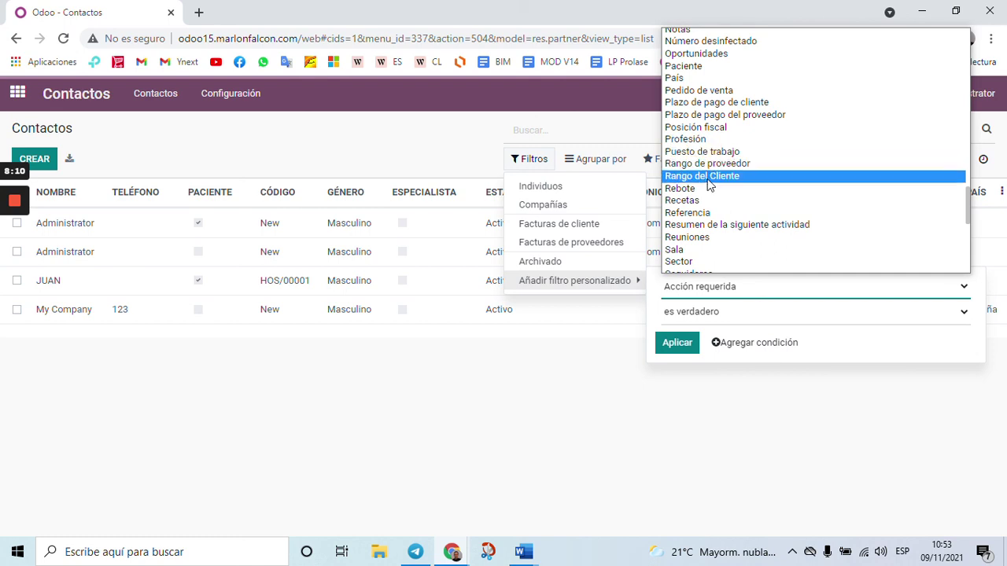
scroll(711, 186, up, 3)
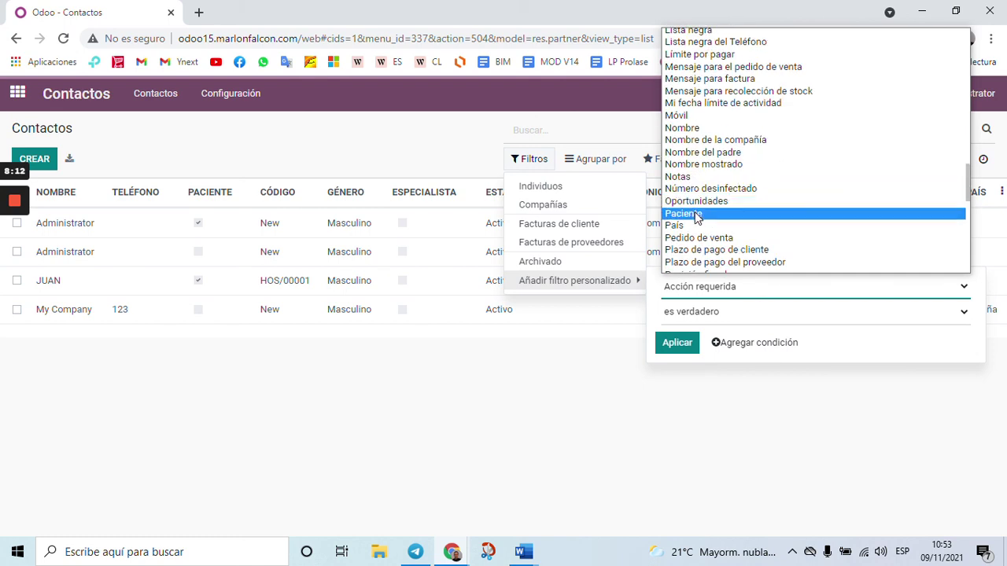
click(696, 214)
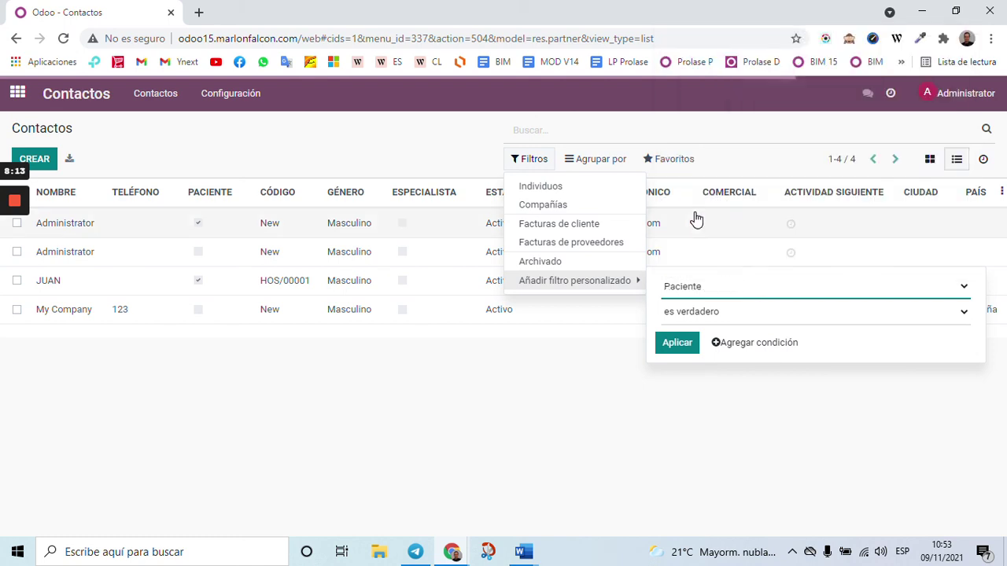
click(675, 345)
click(284, 393)
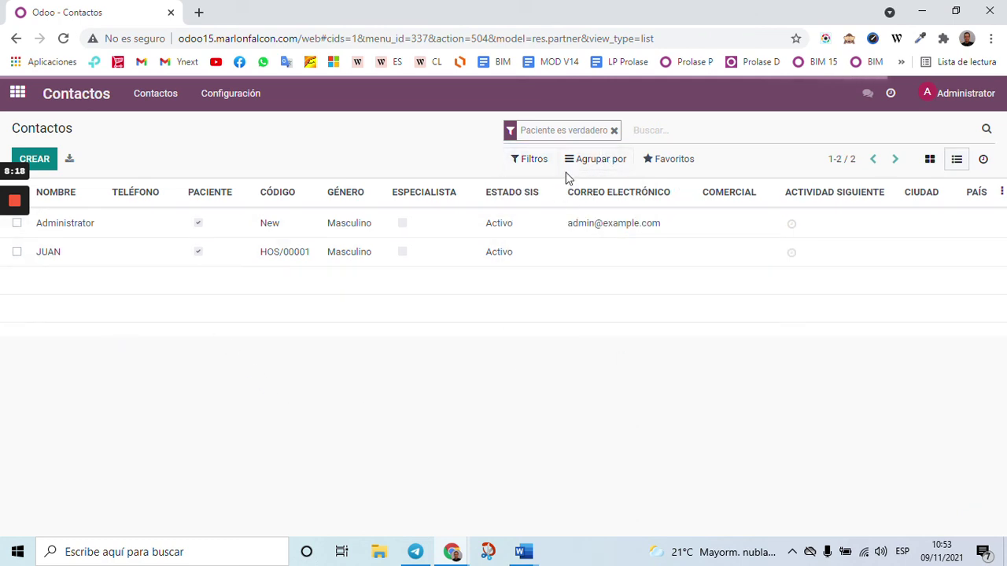
Return the filtered contacts to the kanban view, then switch to the SIS app
click(930, 161)
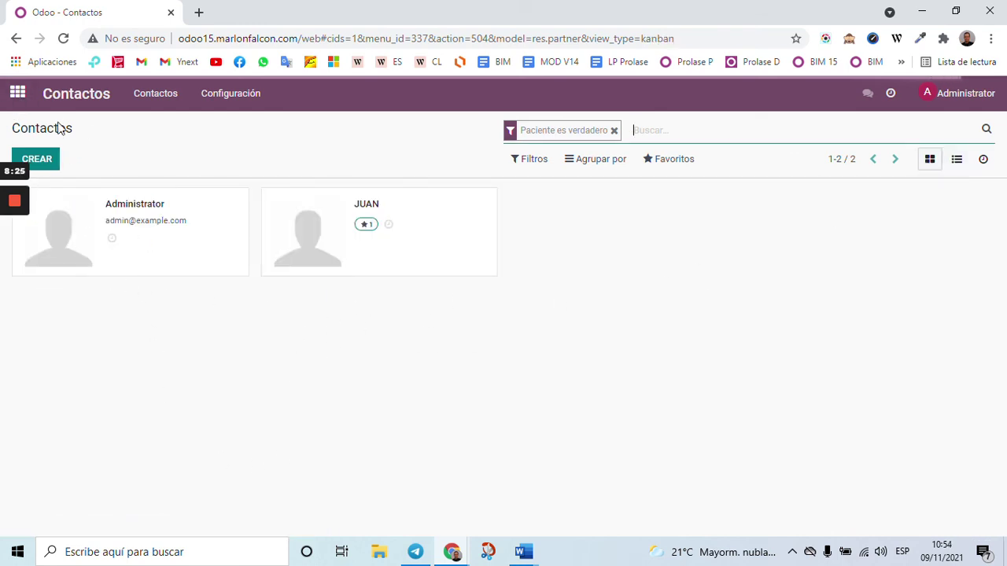
click(18, 93)
click(245, 290)
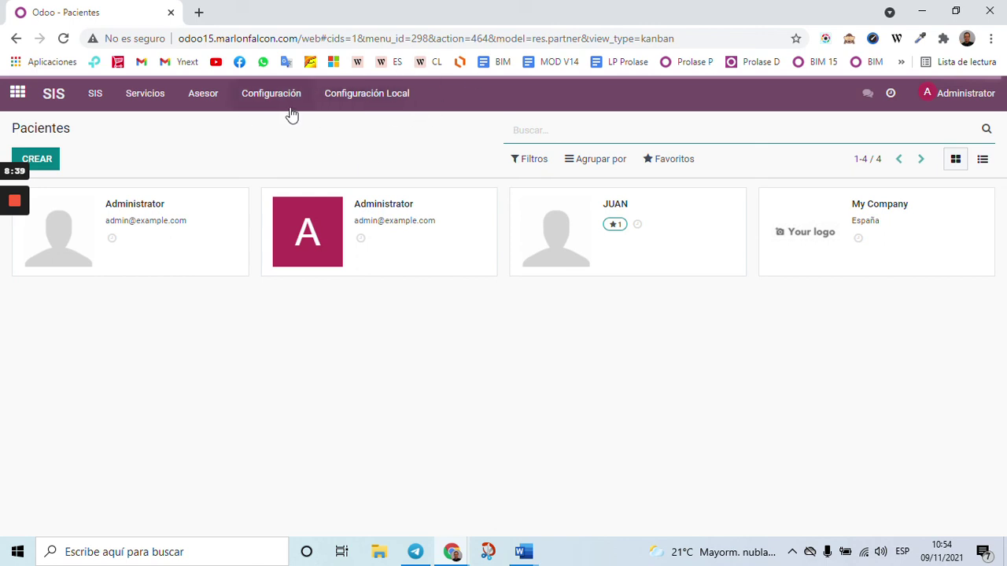
click(96, 93)
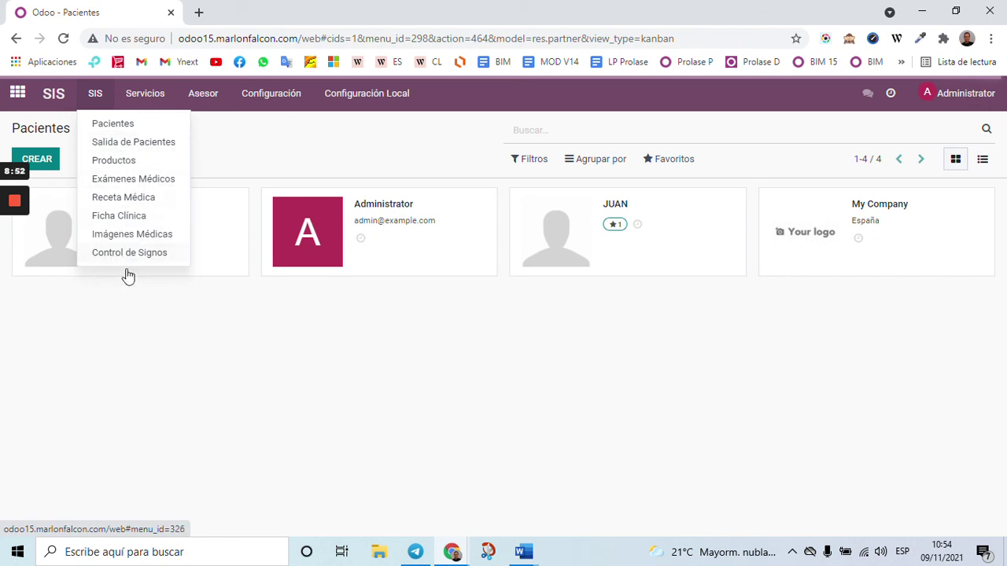
mouse_move(140, 101)
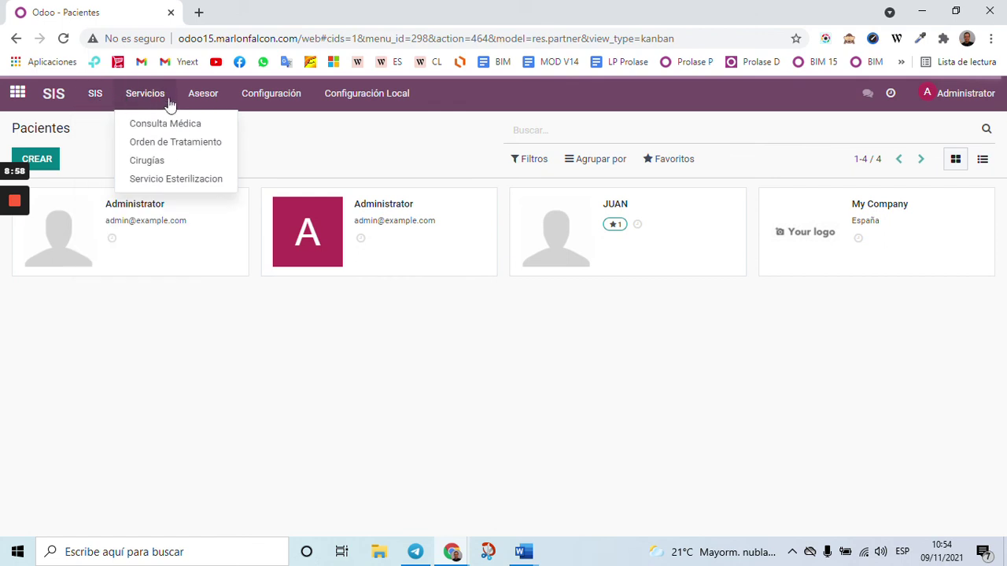
click(275, 376)
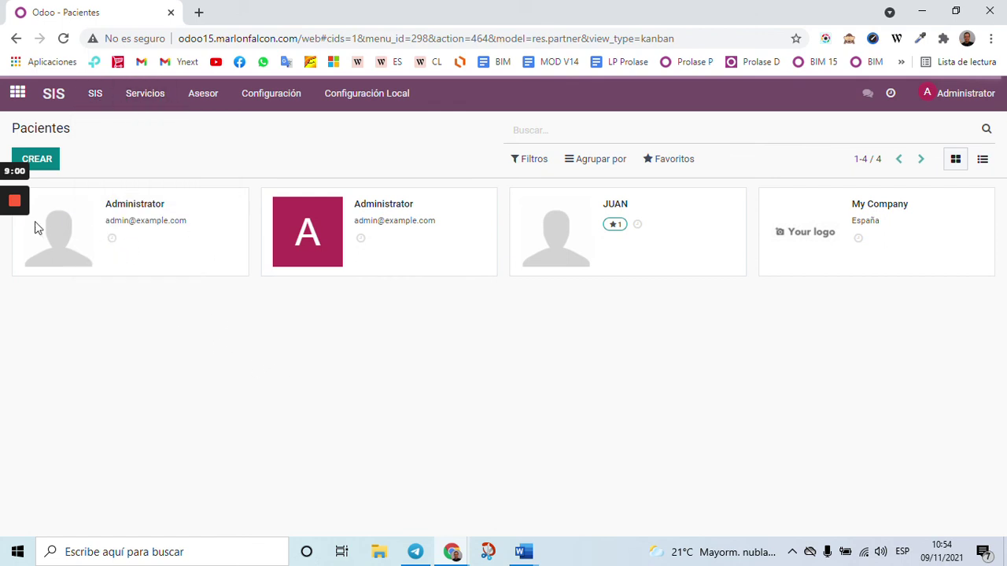